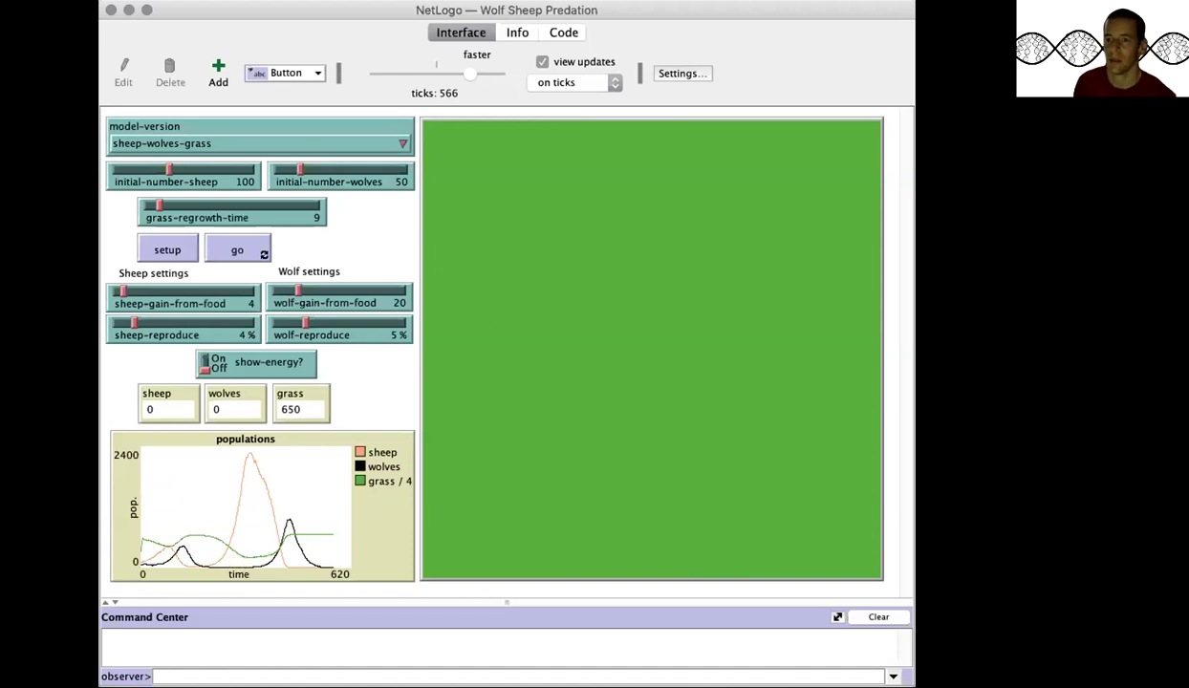
Read through the Wolf Sheep Predation code from the globals down to the display-labels procedure, and return to the model interface
left_click(563, 35)
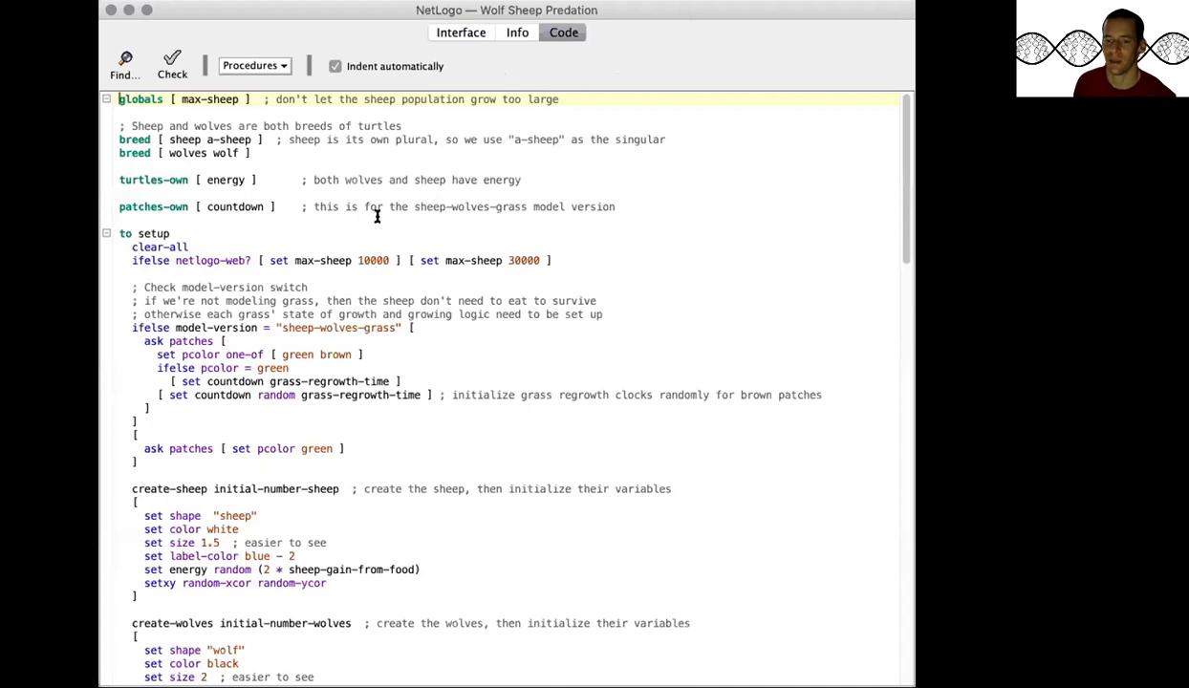
scroll(218, 182, "down", 5)
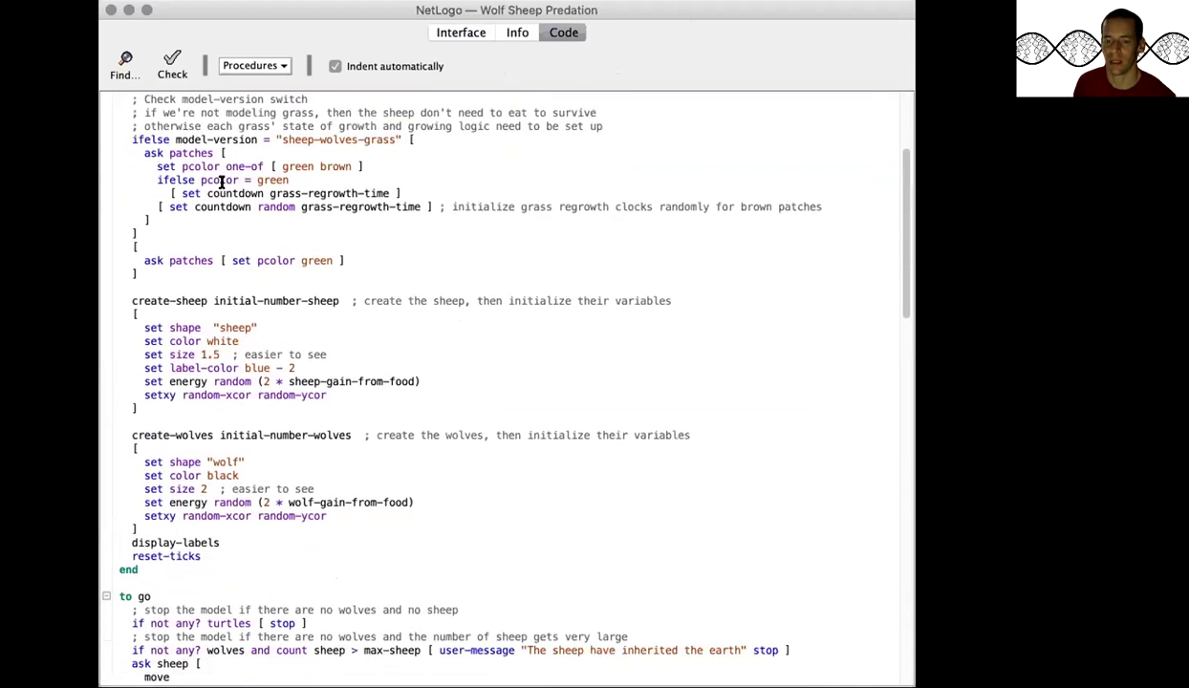
scroll(221, 181, "down", 6)
scroll(222, 181, "down", 11)
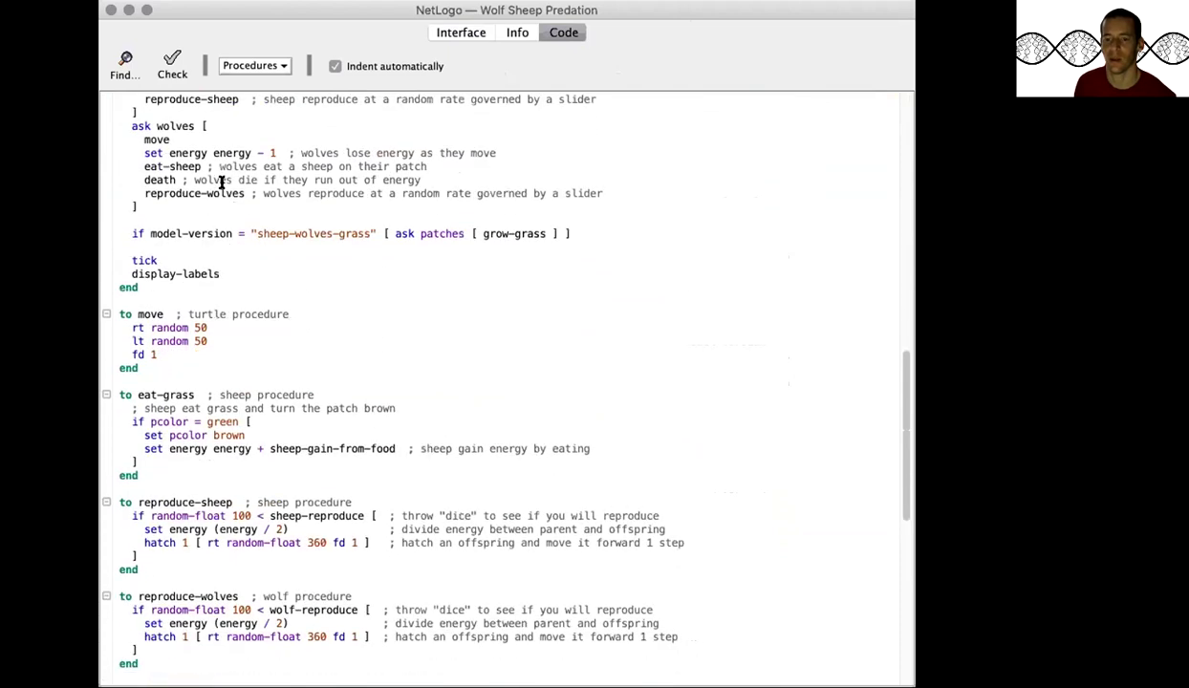
scroll(221, 182, "down", 9)
scroll(222, 182, "down", 4)
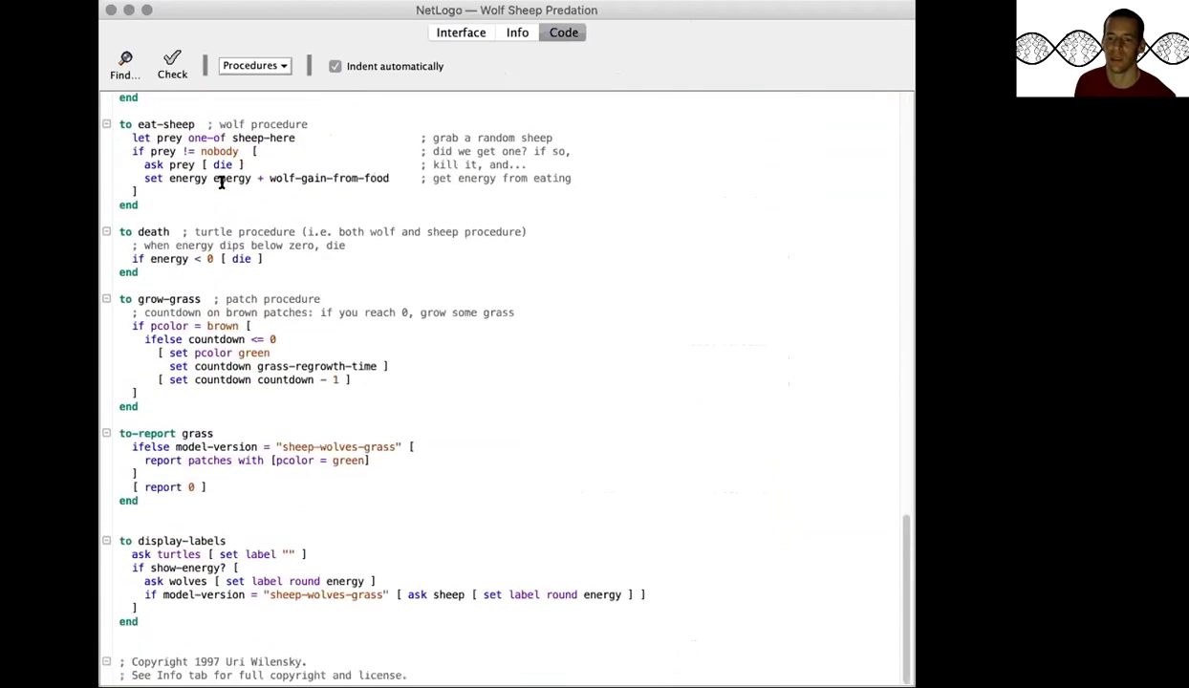
left_click(451, 33)
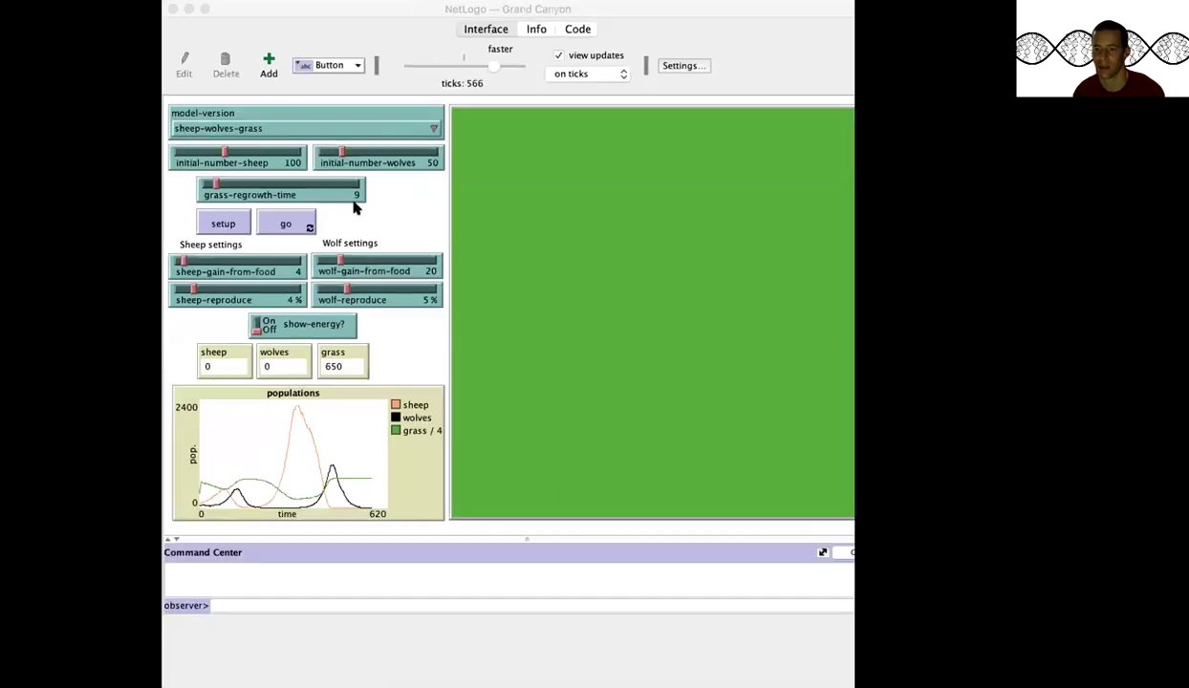
Set up the Grand Canyon model and start the raindrop simulation
left_click(218, 137)
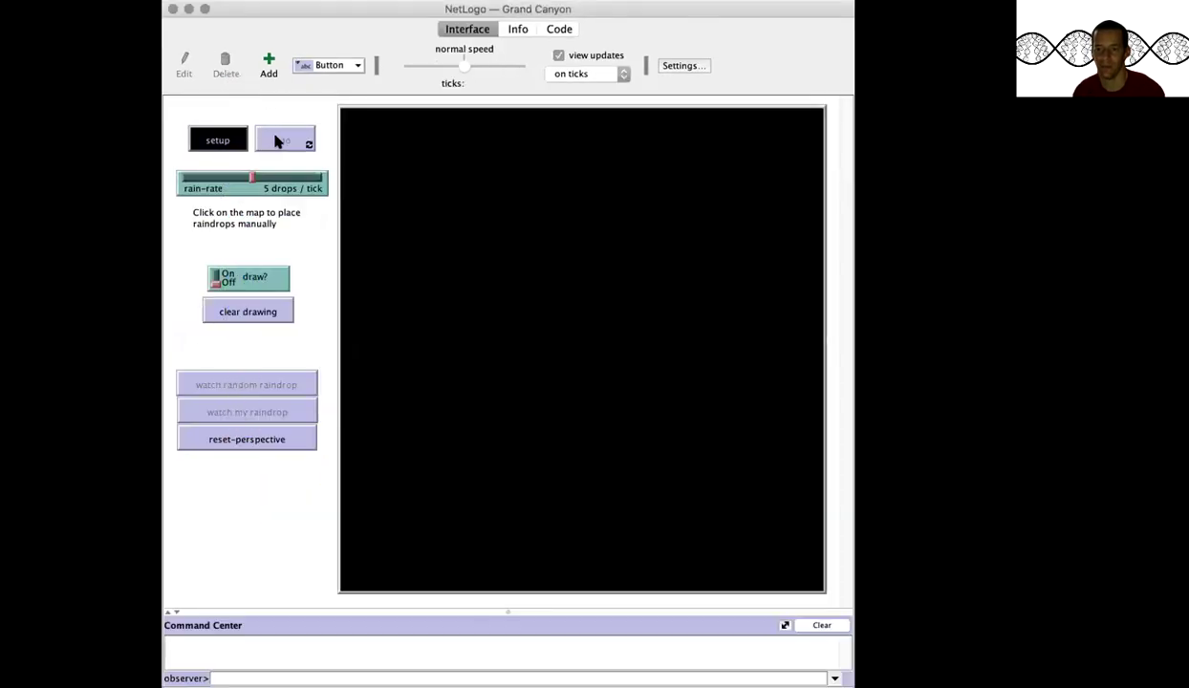
left_click(276, 140)
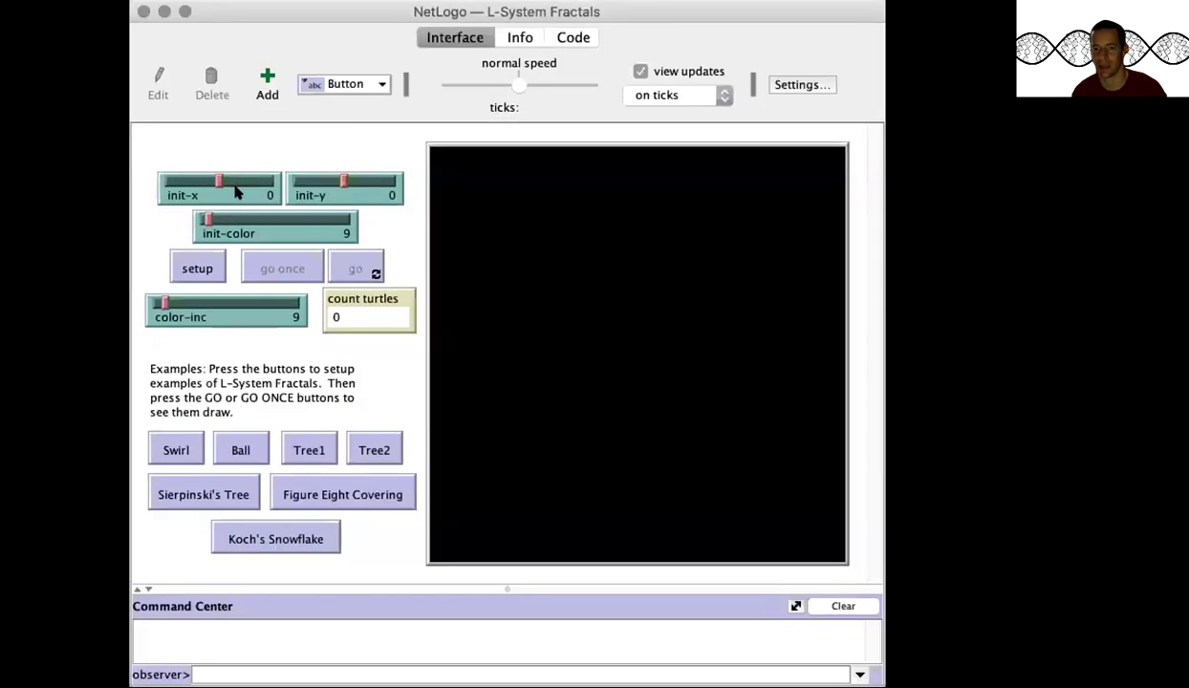
Set up the default fractal in the L-System Fractals model and advance it one tick at a time to 15 ticks
left_click(216, 267)
left_click(269, 266)
left_click(269, 266)
left_click(270, 266)
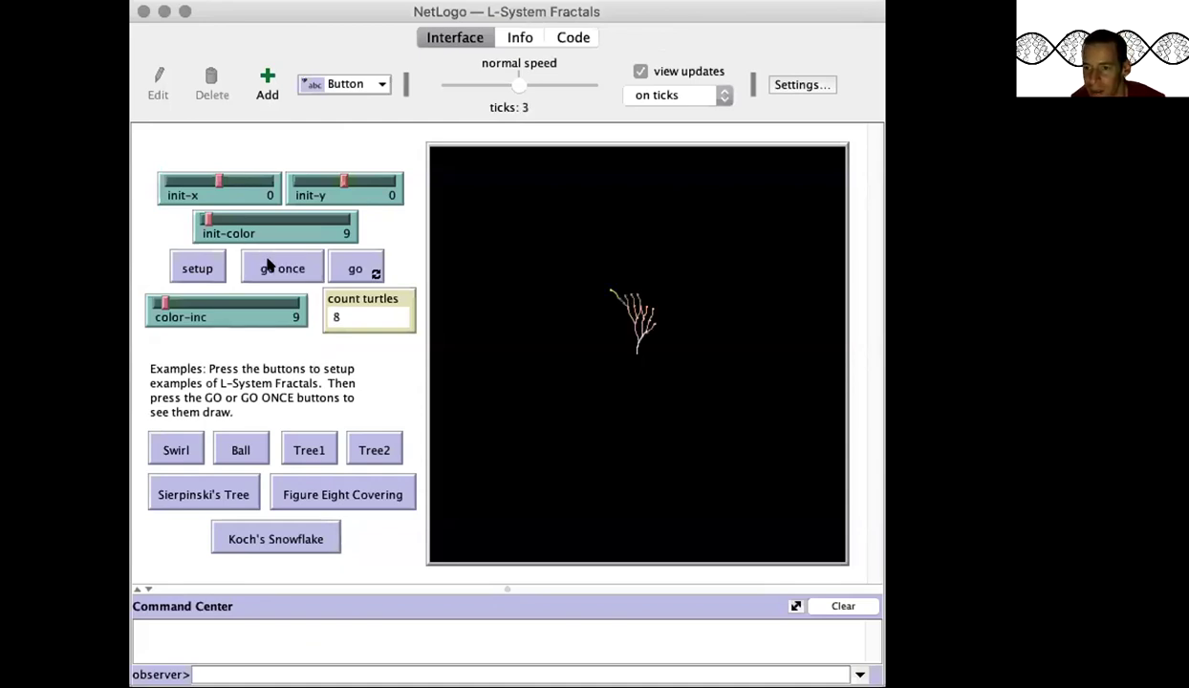
double_click(269, 266)
double_click(269, 267)
triple_click(272, 268)
left_click(271, 267)
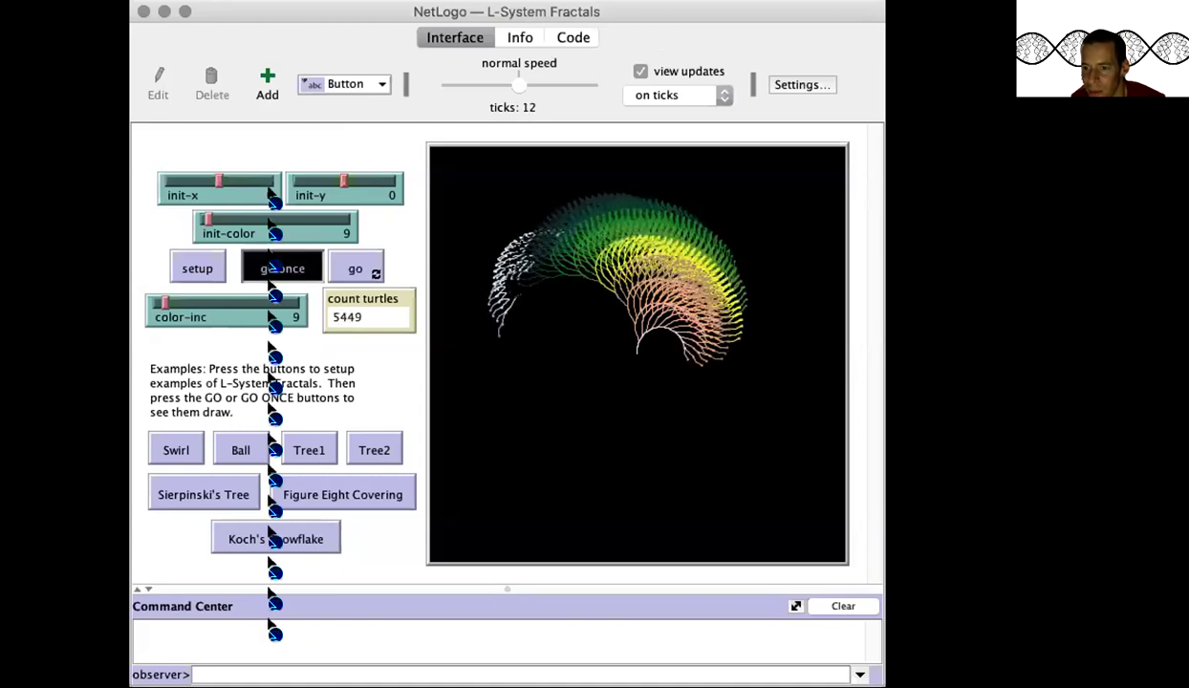
left_click(270, 266)
left_click(269, 265)
left_click(269, 266)
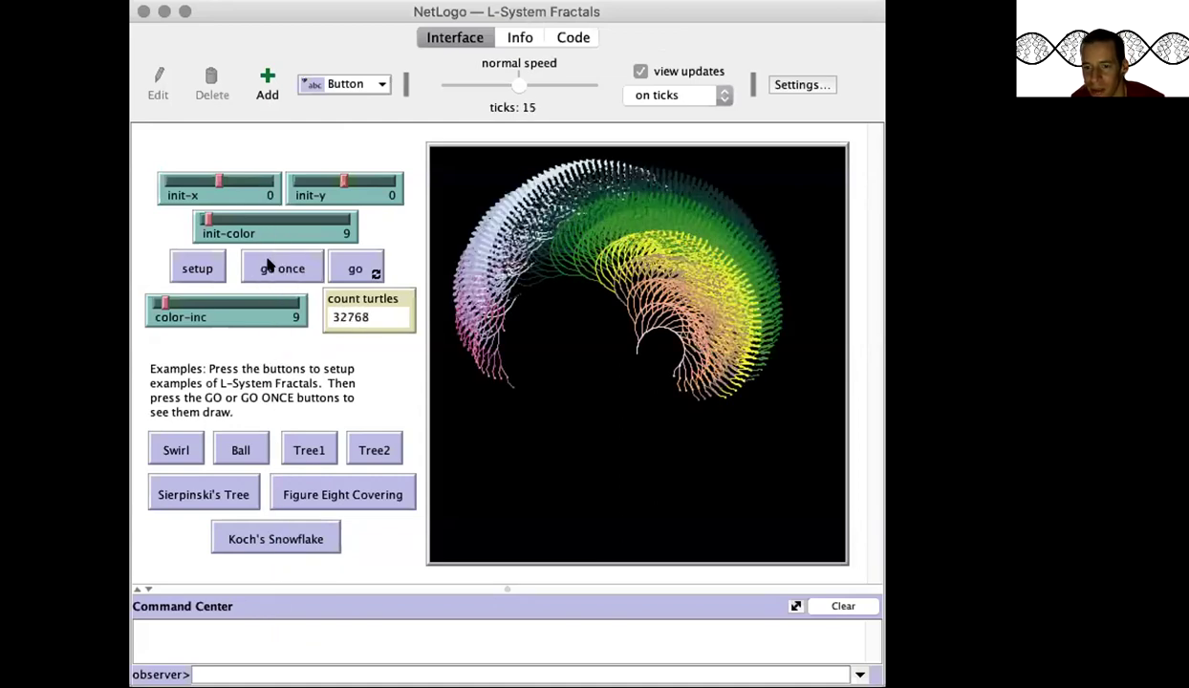
Load the Koch's Snowflake example and grow it one tick at a time
left_click(272, 538)
left_click(259, 273)
left_click(260, 270)
left_click(260, 269)
left_click(260, 267)
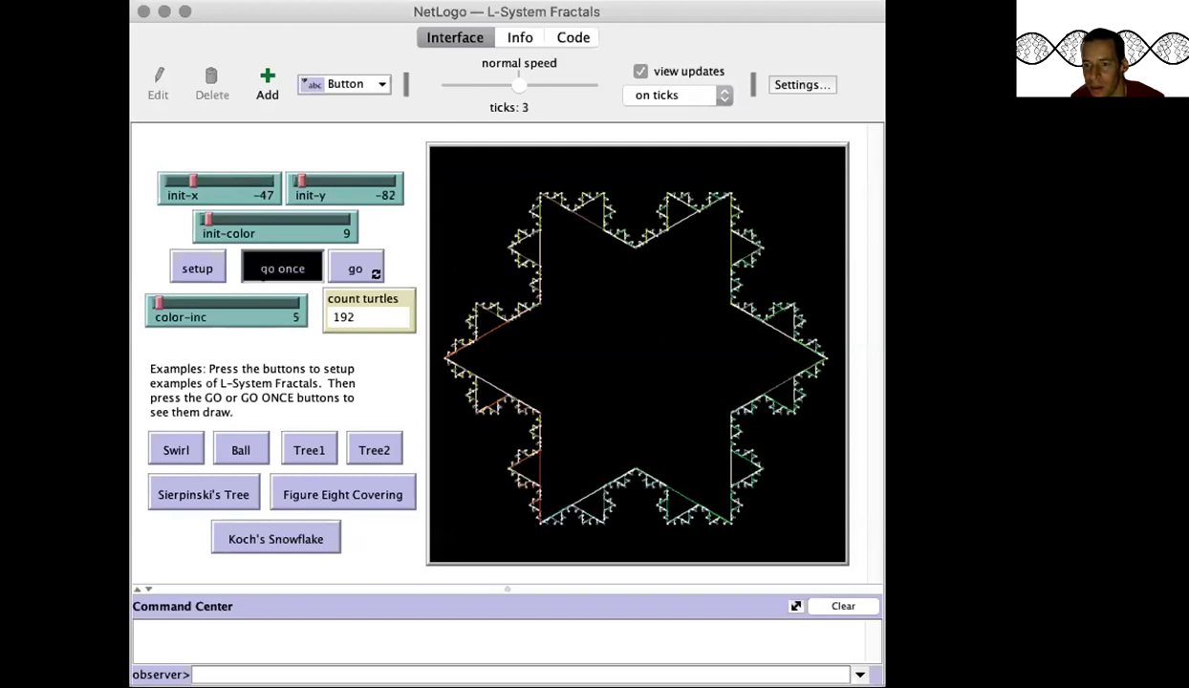
left_click(261, 266)
left_click(261, 264)
left_click(260, 265)
Load the Sierpinski's Tree example and advance it one tick at a time to 10 ticks
left_click(230, 494)
left_click(275, 269)
left_click(274, 271)
left_click(274, 270)
left_click(274, 268)
left_click(274, 267)
left_click(274, 267)
left_click(274, 265)
left_click(274, 263)
left_click(274, 261)
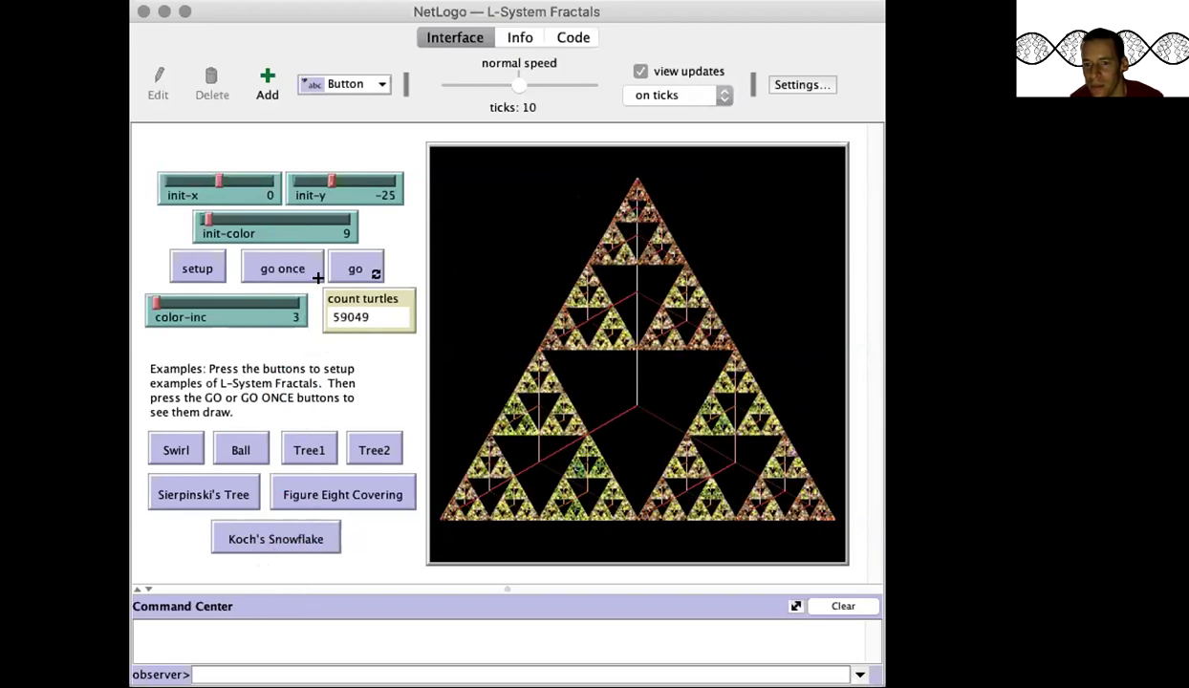
Load the Figure Eight Covering example and advance it one tick at a time to 7 ticks
left_click(330, 491)
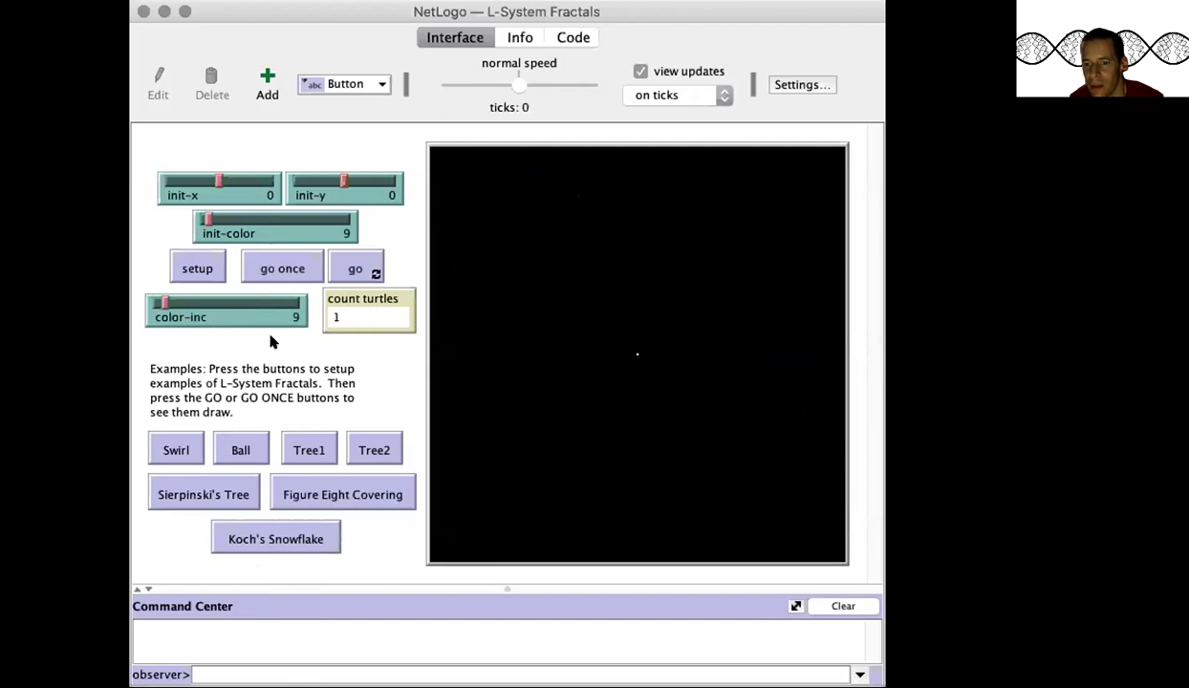
left_click(271, 272)
left_click(270, 271)
left_click(270, 270)
left_click(270, 269)
left_click(271, 267)
left_click(272, 264)
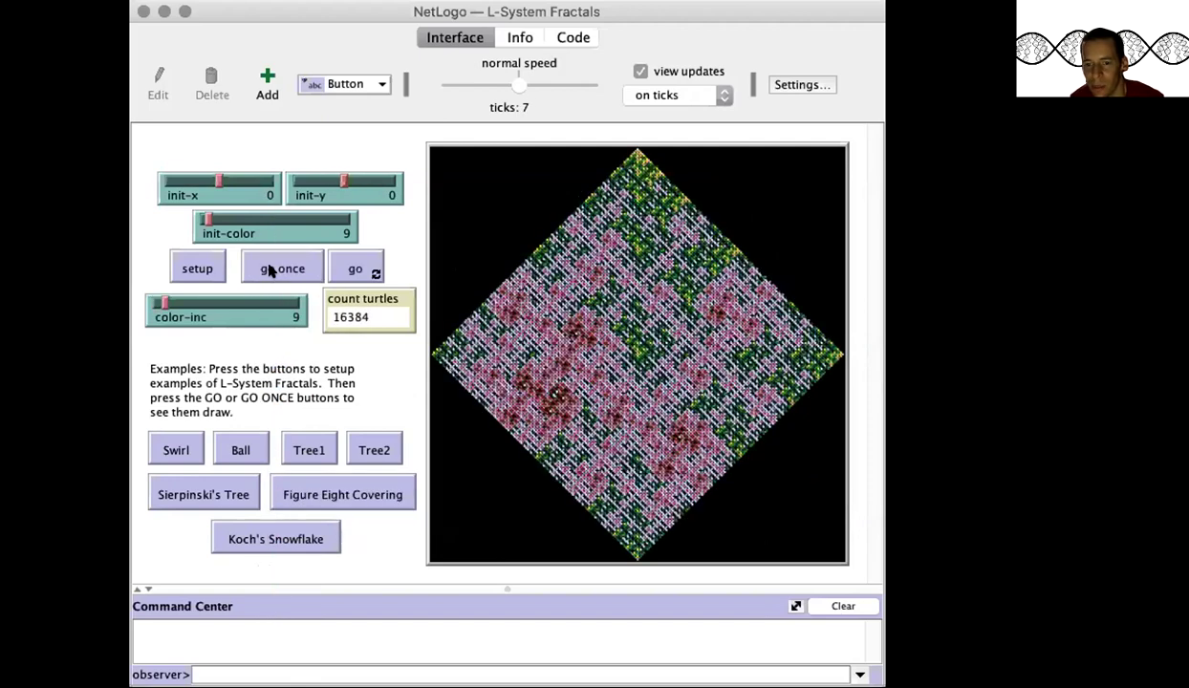
Load the Swirl example and advance it one tick at a time to 6 ticks
left_click(164, 441)
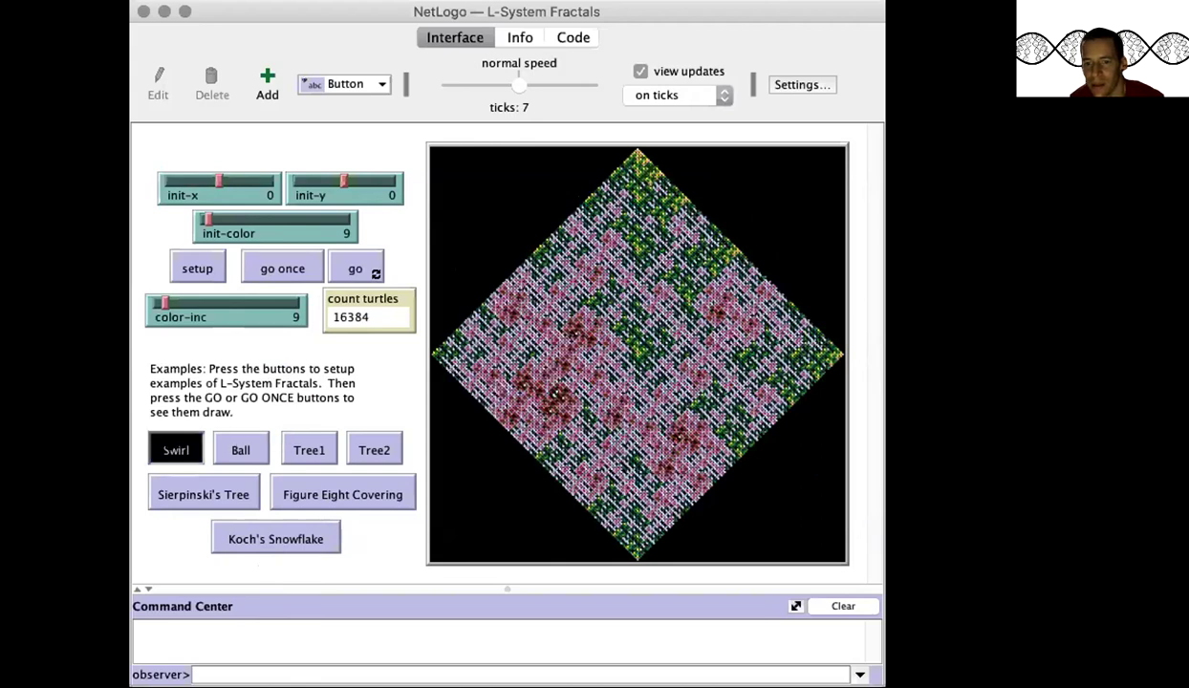
left_click(266, 270)
left_click(268, 271)
left_click(269, 271)
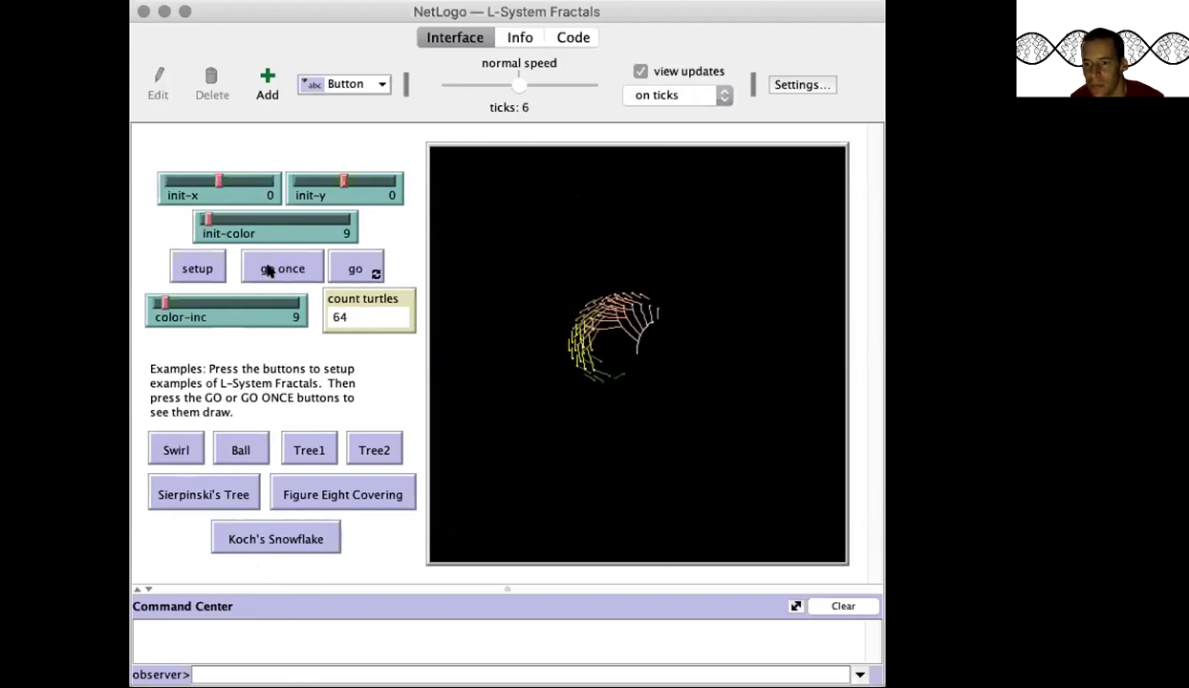
Load the Ball example and advance it one tick at a time to 12 ticks
left_click(239, 444)
left_click(263, 269)
left_click(277, 269)
left_click(277, 269)
left_click(277, 269)
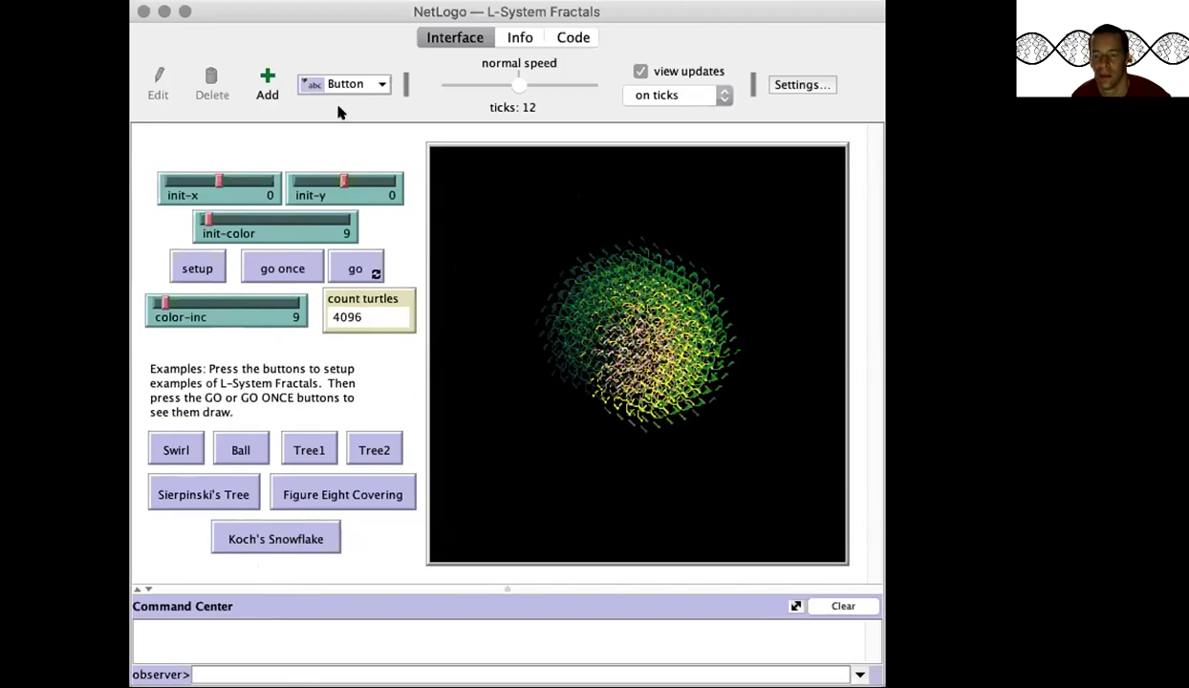
Switch to the El Farol model, set it up, run the bar attendance simulation and slow the simulation speed below normal
key("super+Tab")
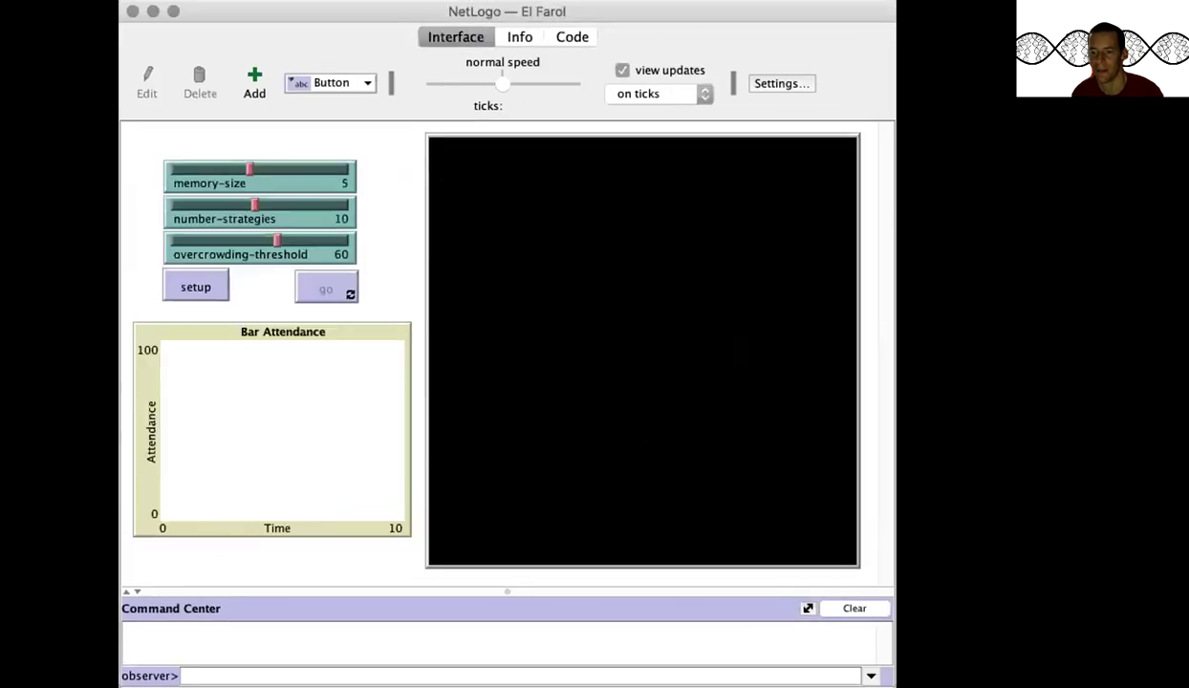
left_click(184, 283)
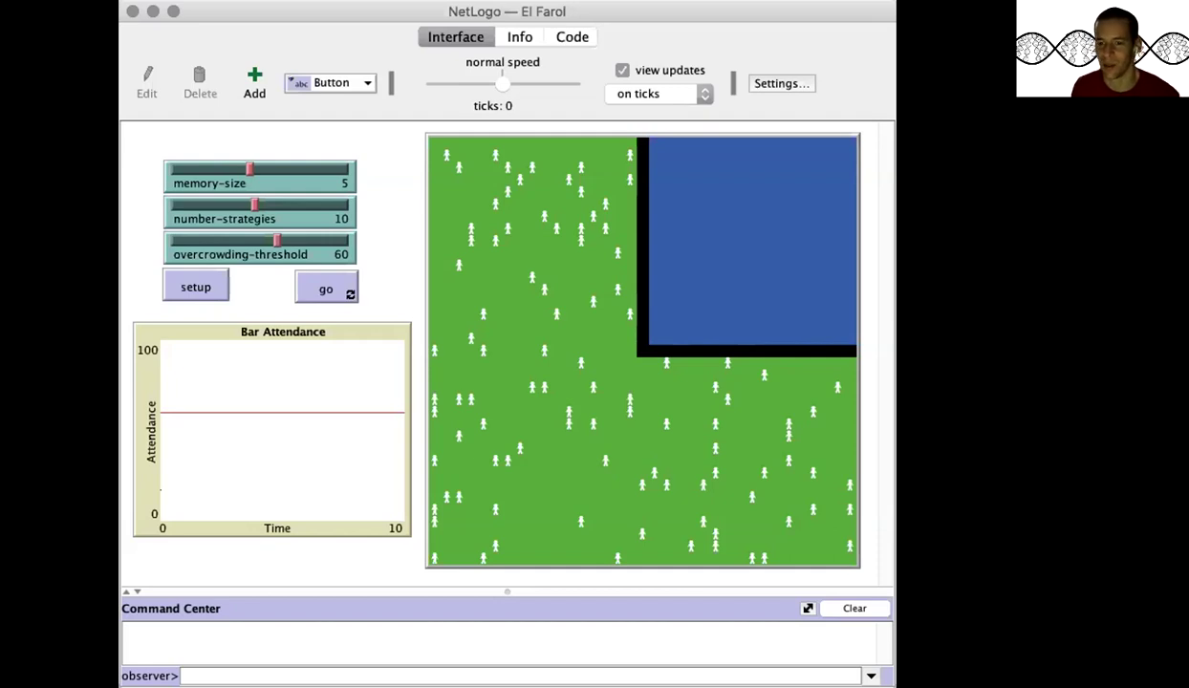
left_click(322, 288)
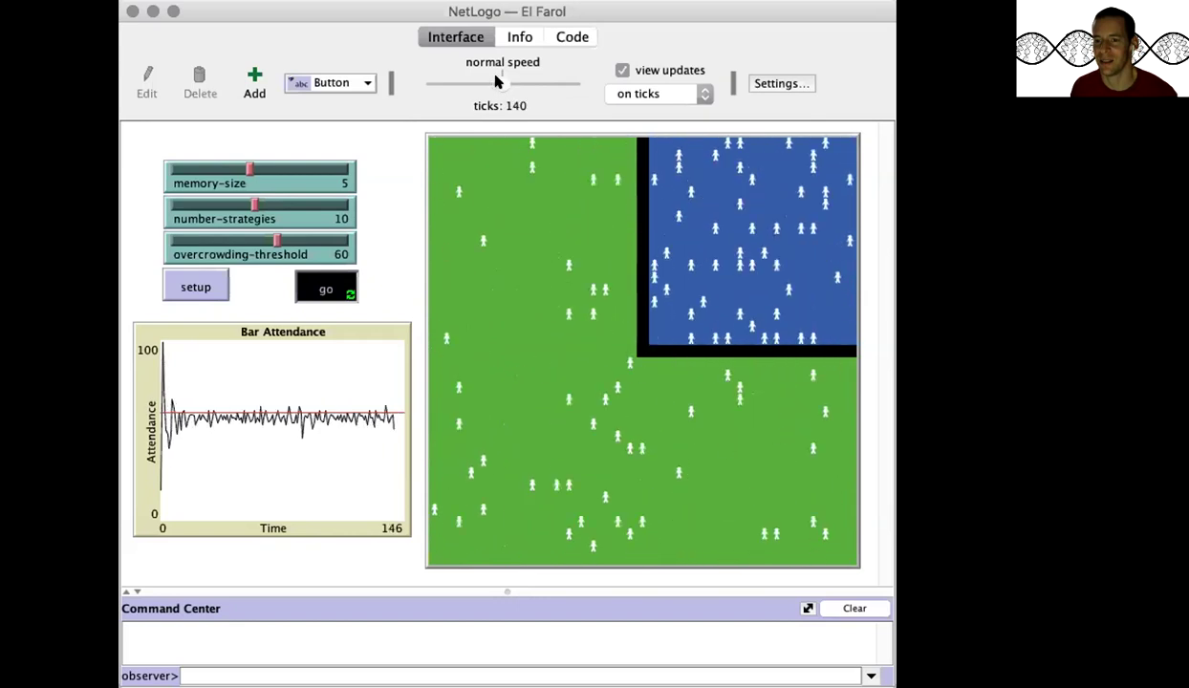
left_click_drag(468, 80, 453, 81)
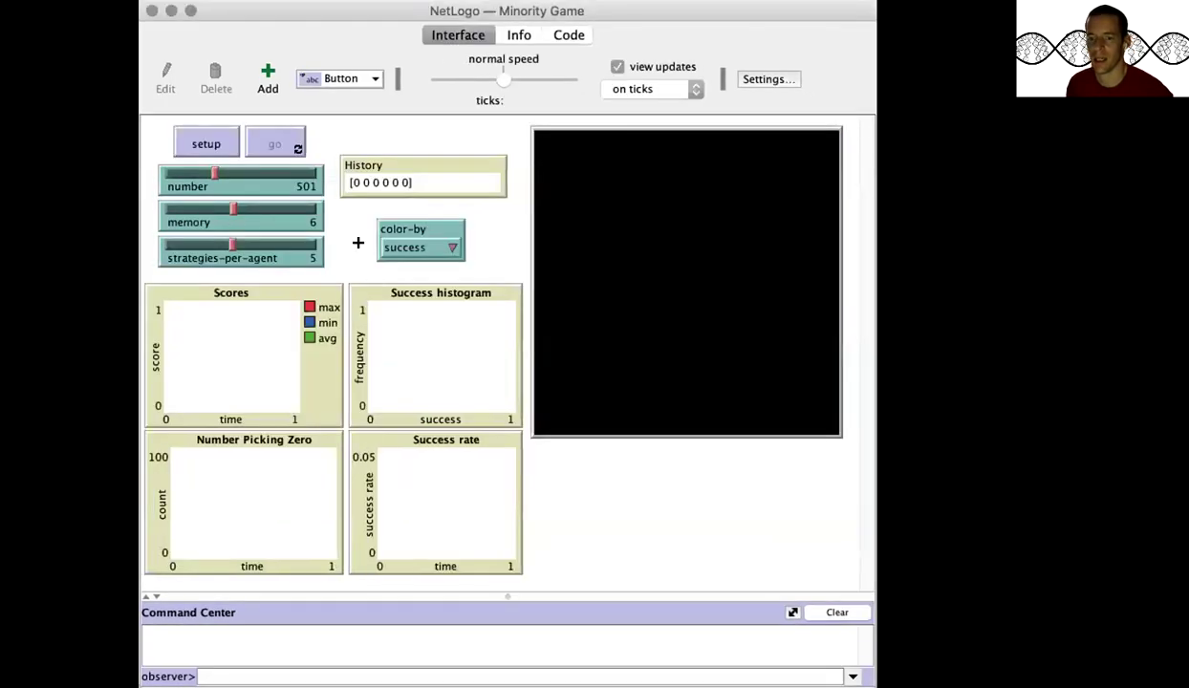
Set up the Minority Game model and run the simulation
left_click(197, 144)
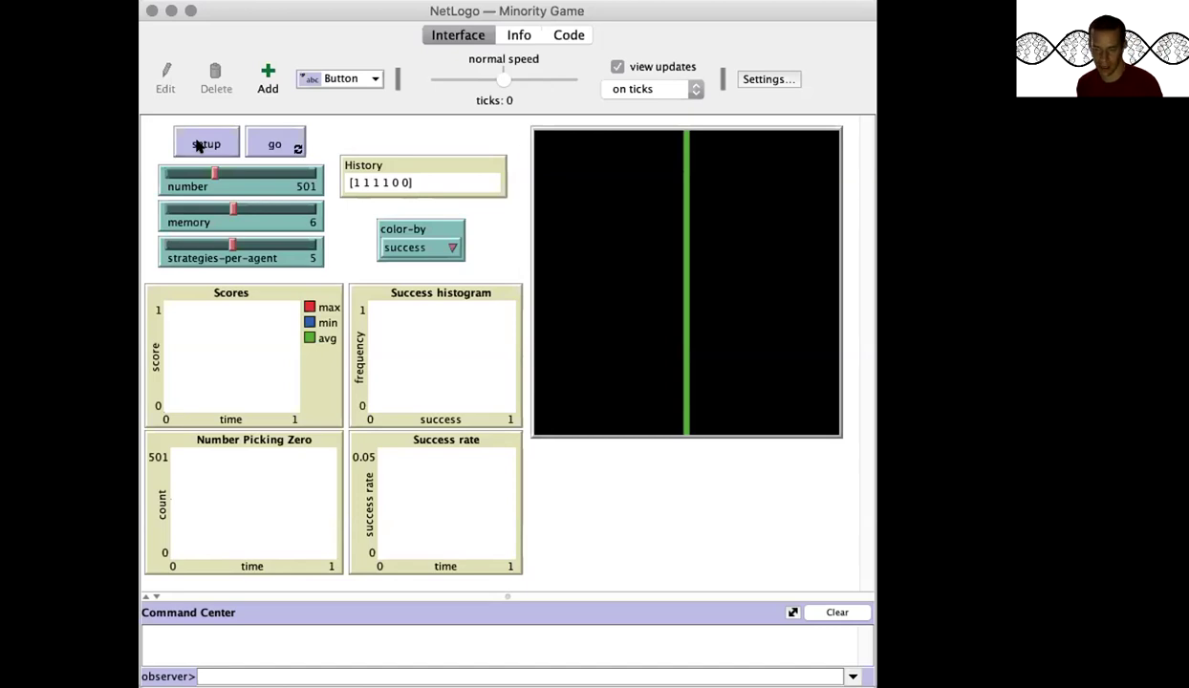
right_click(268, 142)
left_click(353, 133)
right_click(335, 137)
left_click(316, 133)
left_click(277, 143)
left_click(292, 140)
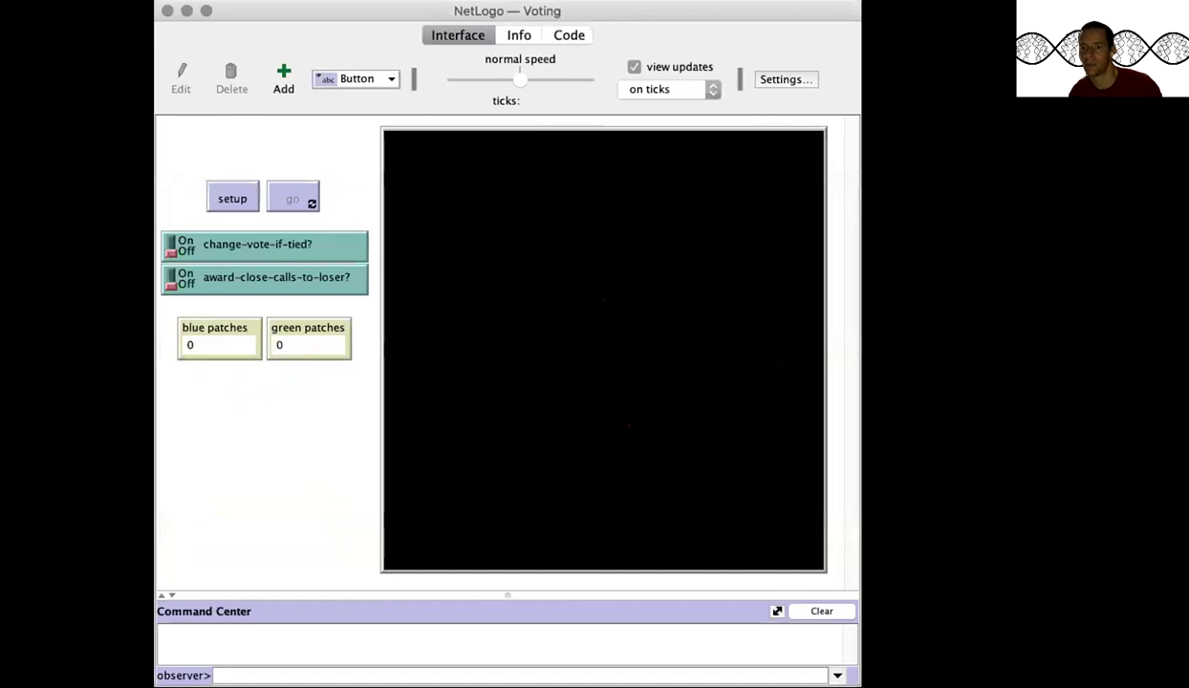
Set up the Voting model and run it with both vote options off, stopping after 26 ticks
left_click(226, 198)
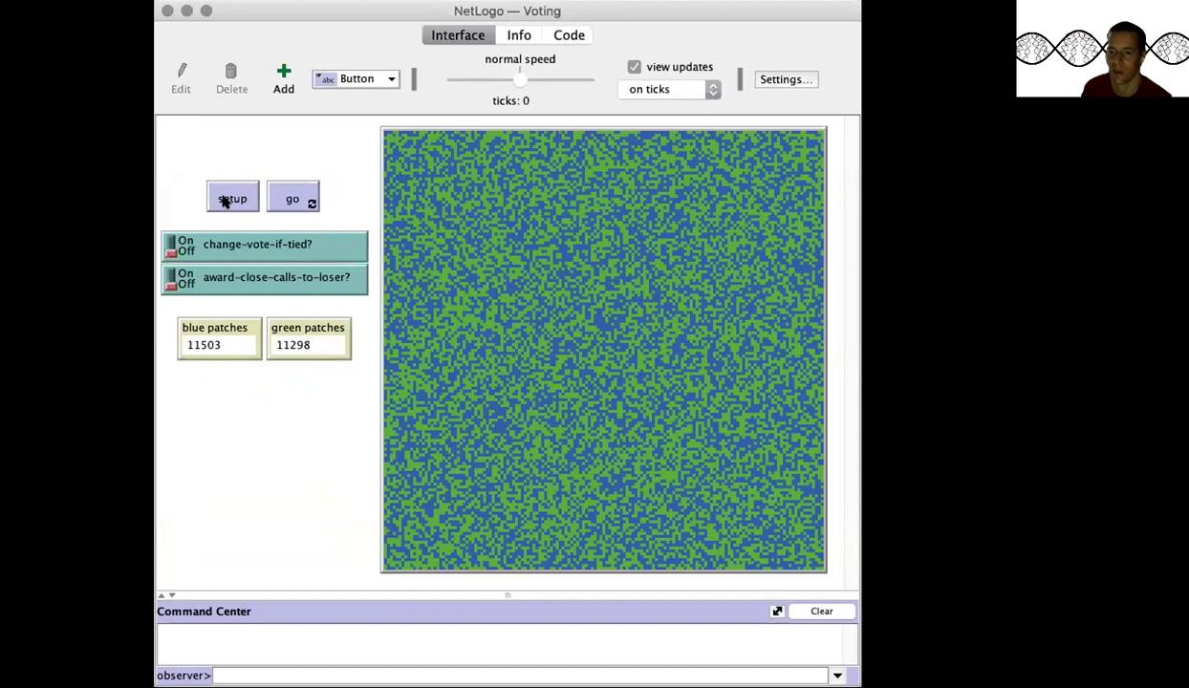
left_click(292, 199)
left_click(292, 199)
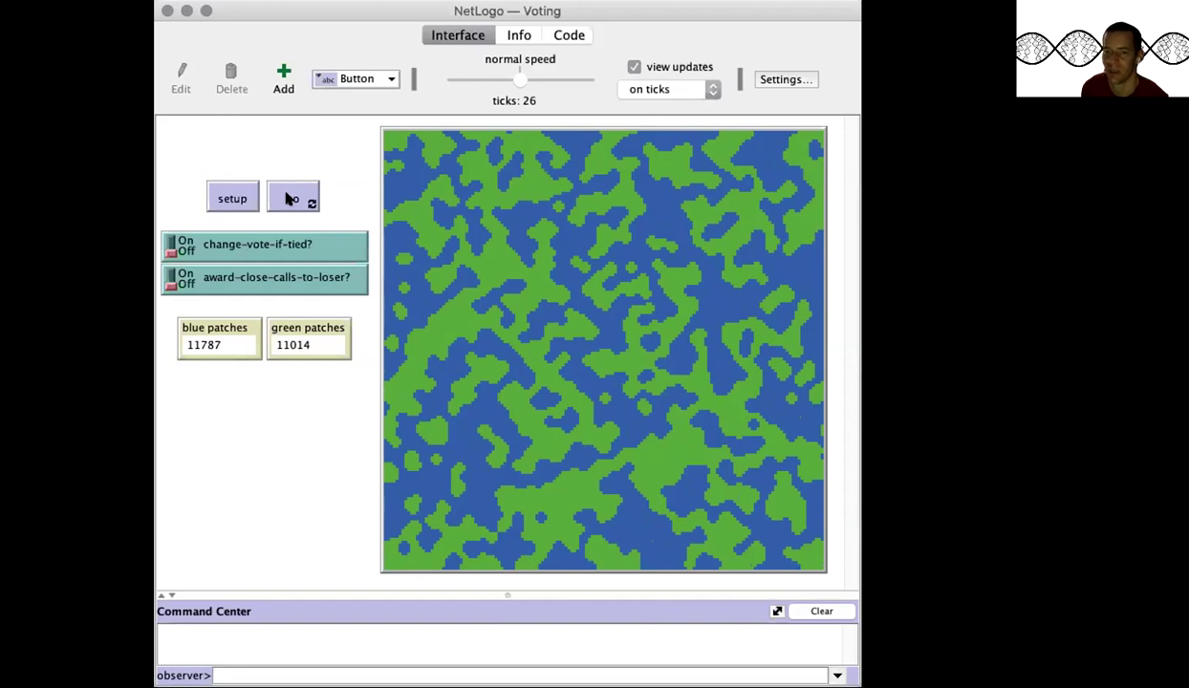
Turn on change-vote-if-tied in the Voting model, set up new random votes and run the simulation
left_click(163, 239)
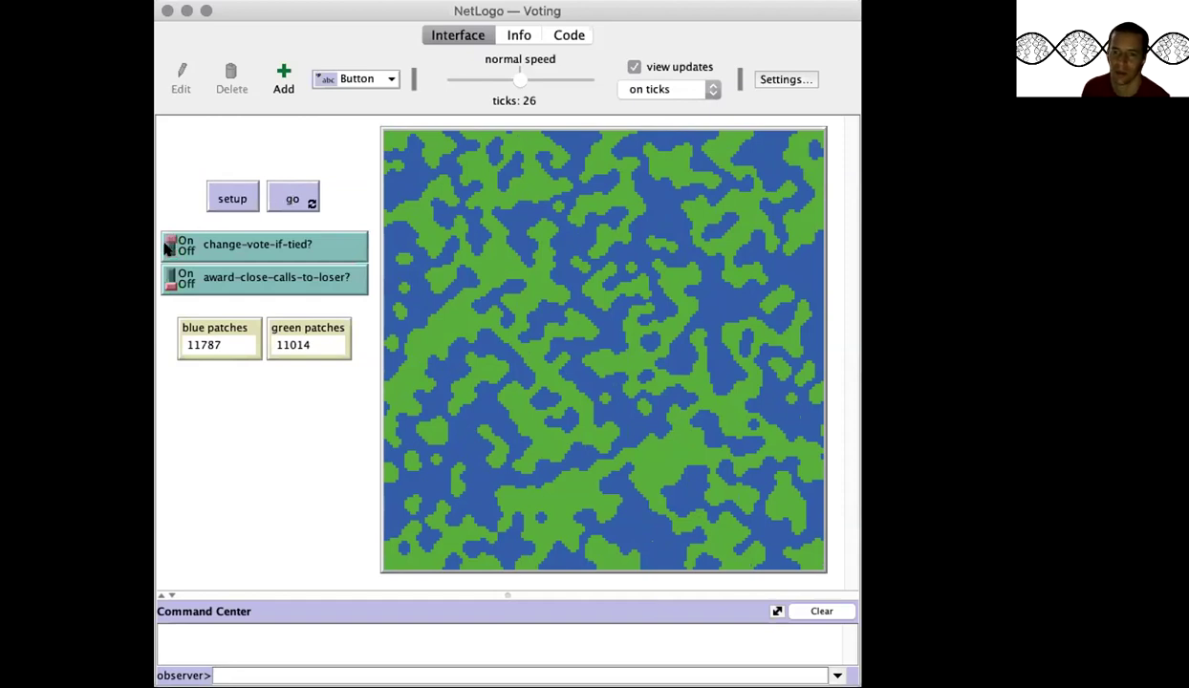
left_click(231, 200)
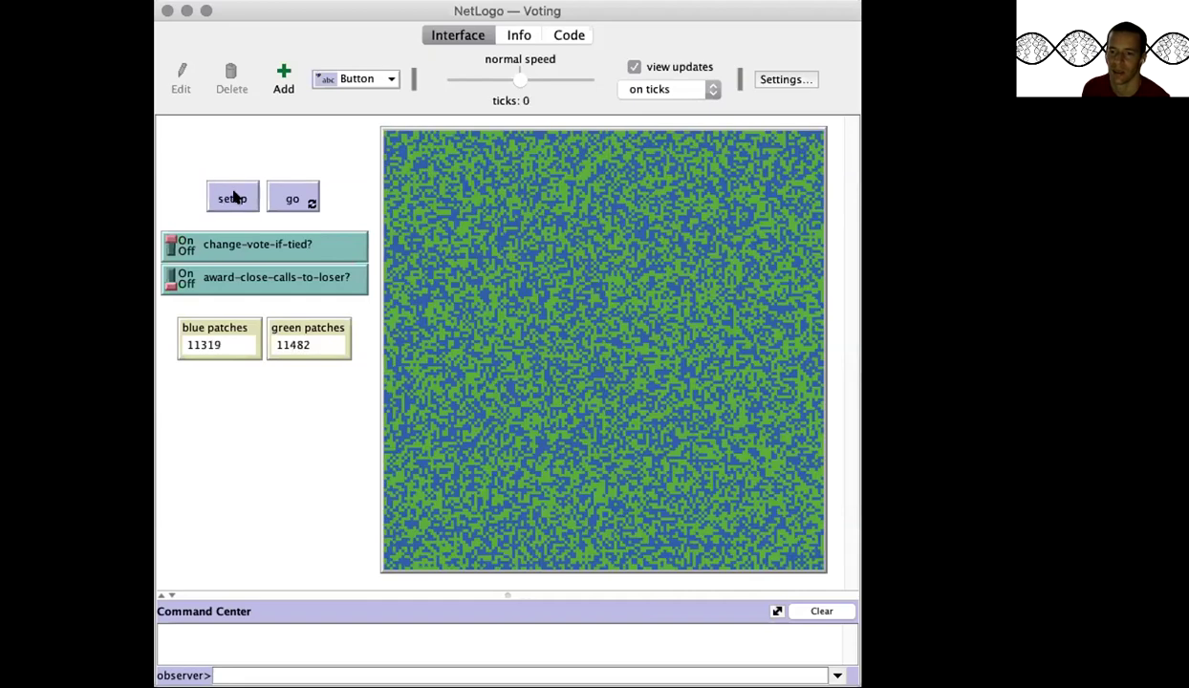
left_click(276, 199)
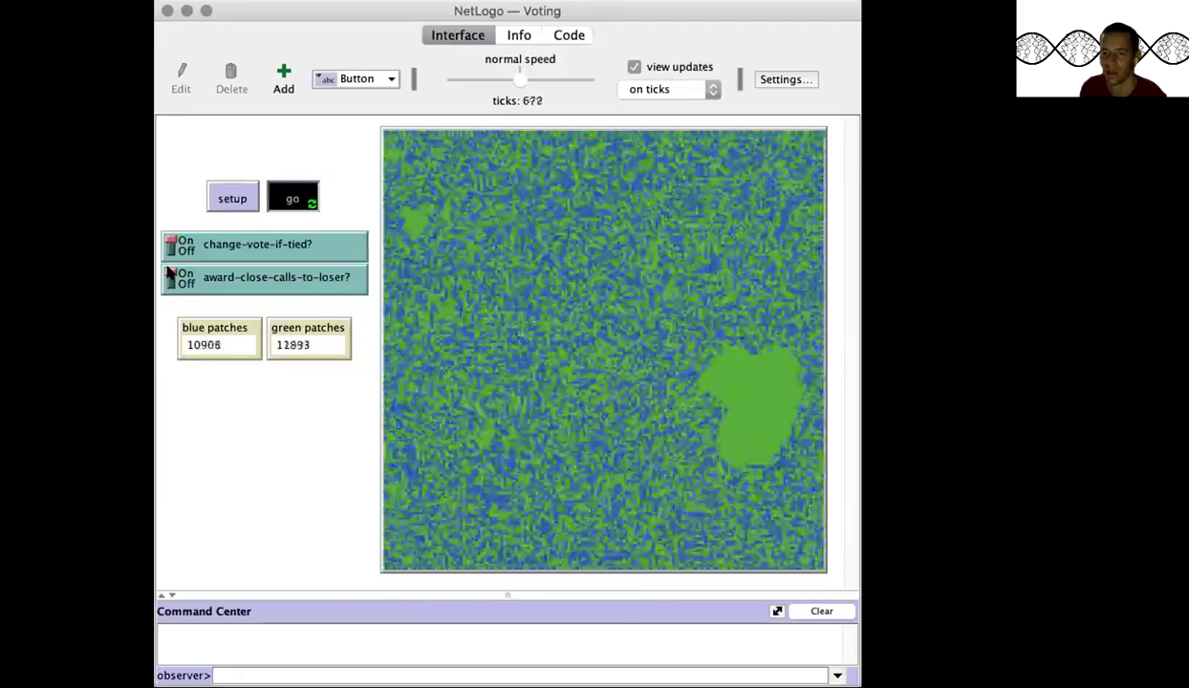
Turn off award-close-calls-to-loser and change-vote-if-tied, and run the Voting model from two fresh random setups
left_click(170, 276)
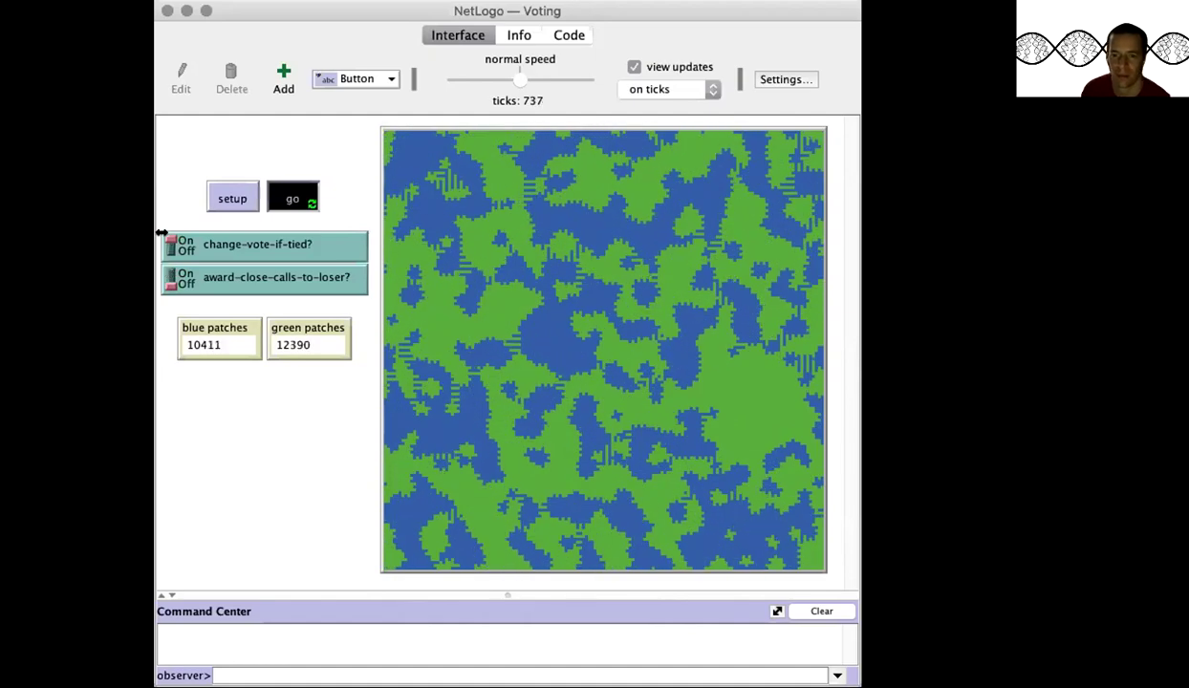
left_click(170, 245)
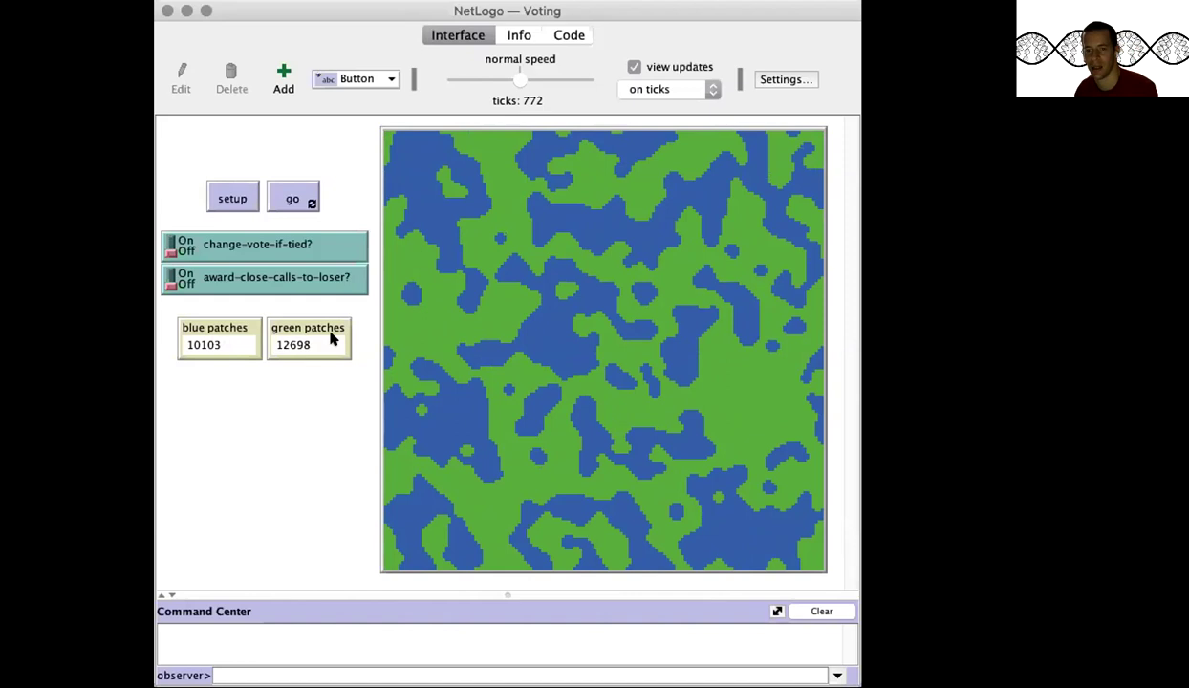
left_click(228, 195)
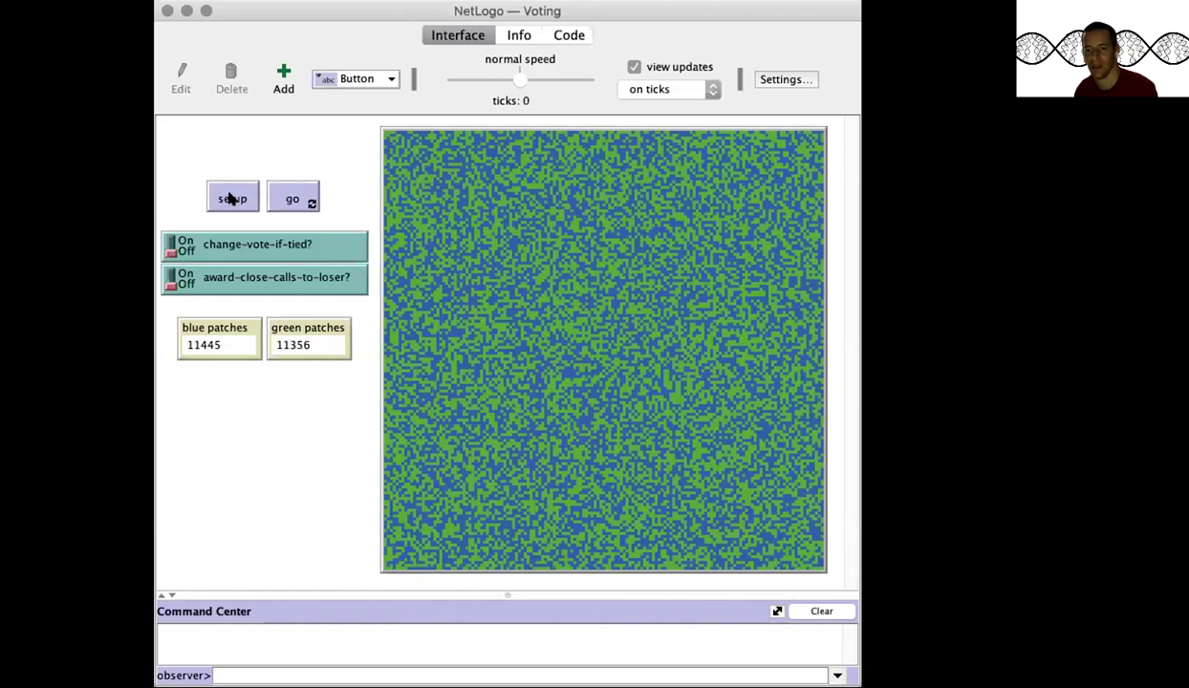
left_click(292, 196)
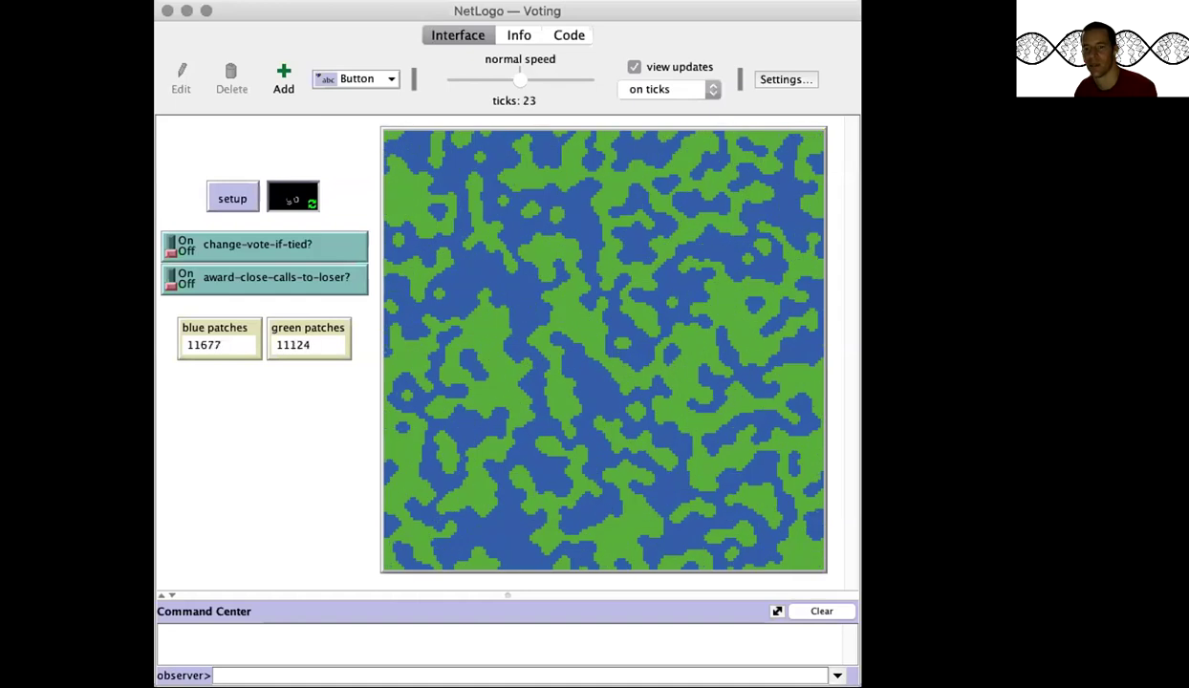
left_click(291, 196)
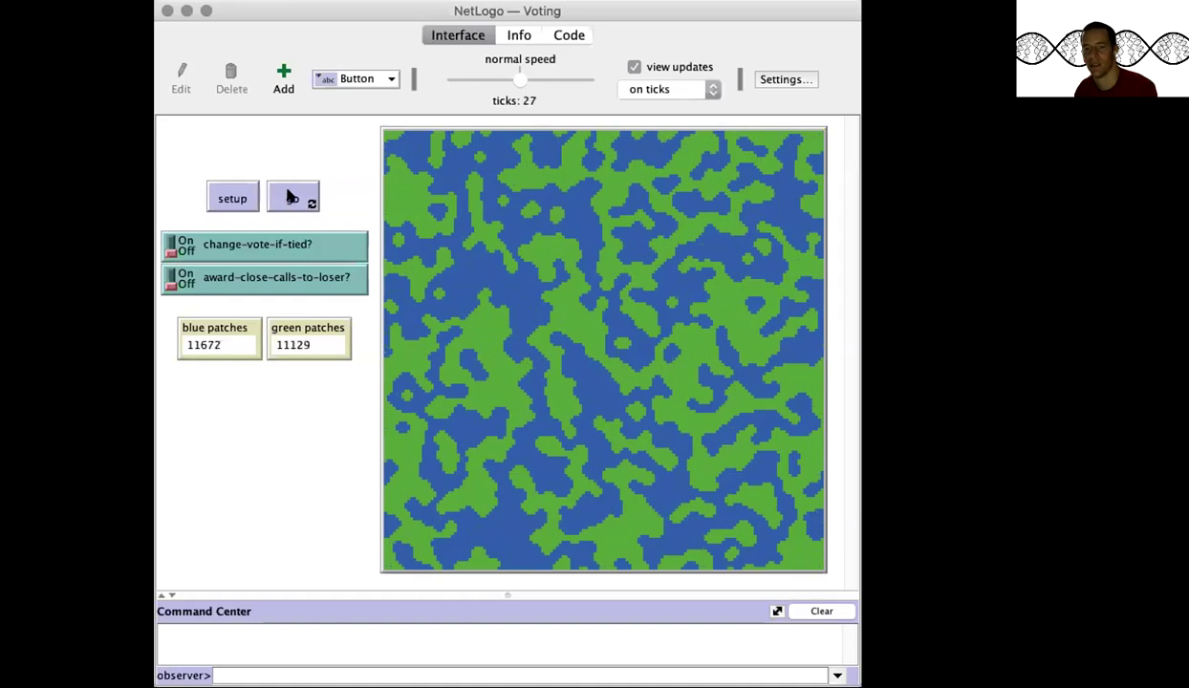
left_click(239, 199)
left_click(292, 199)
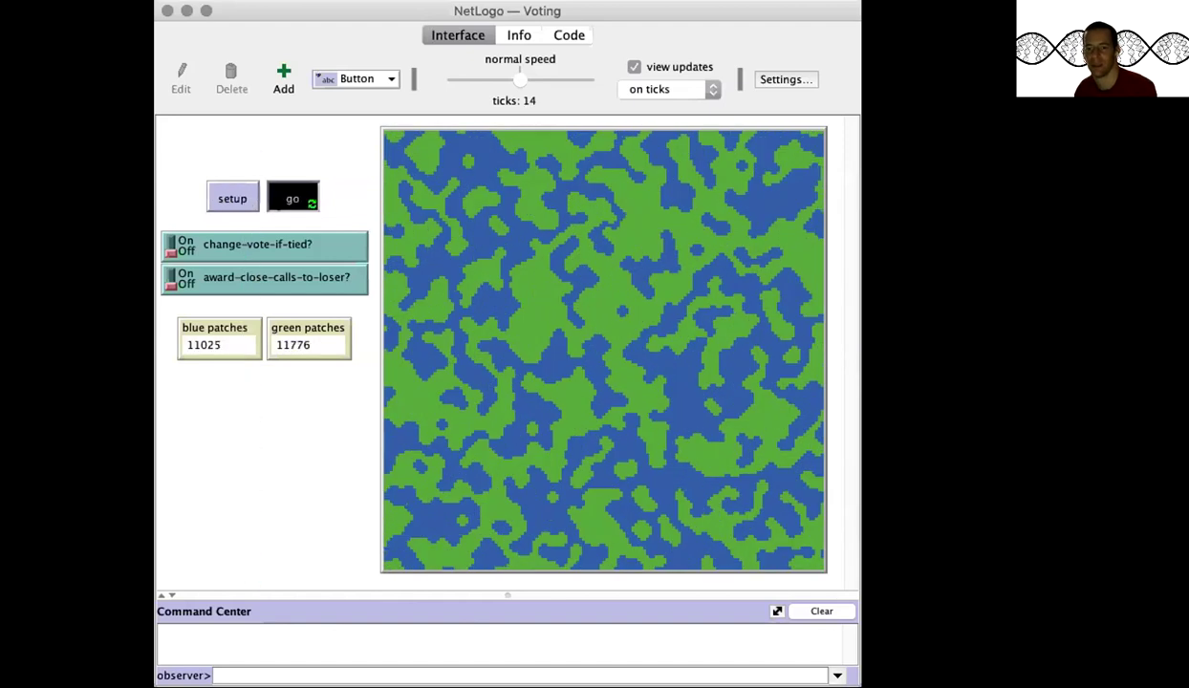
left_click(275, 201)
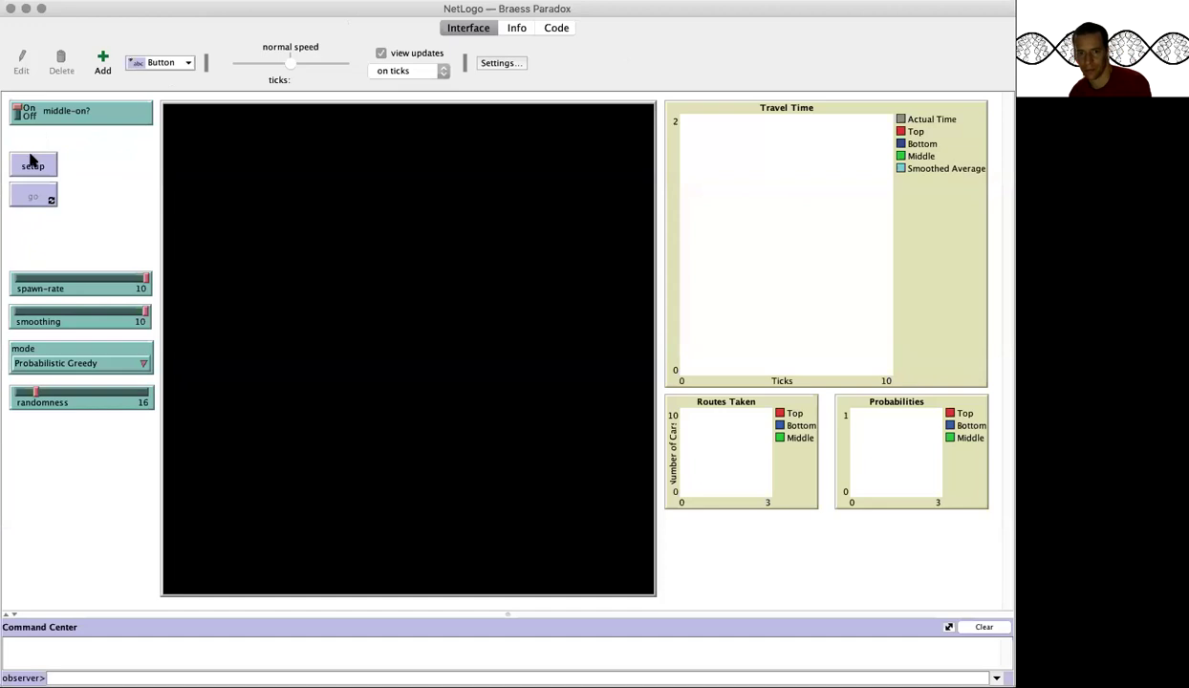
Set up the Braess Paradox model with the middle road on, run it and raise the simulation speed to faster
left_click(32, 166)
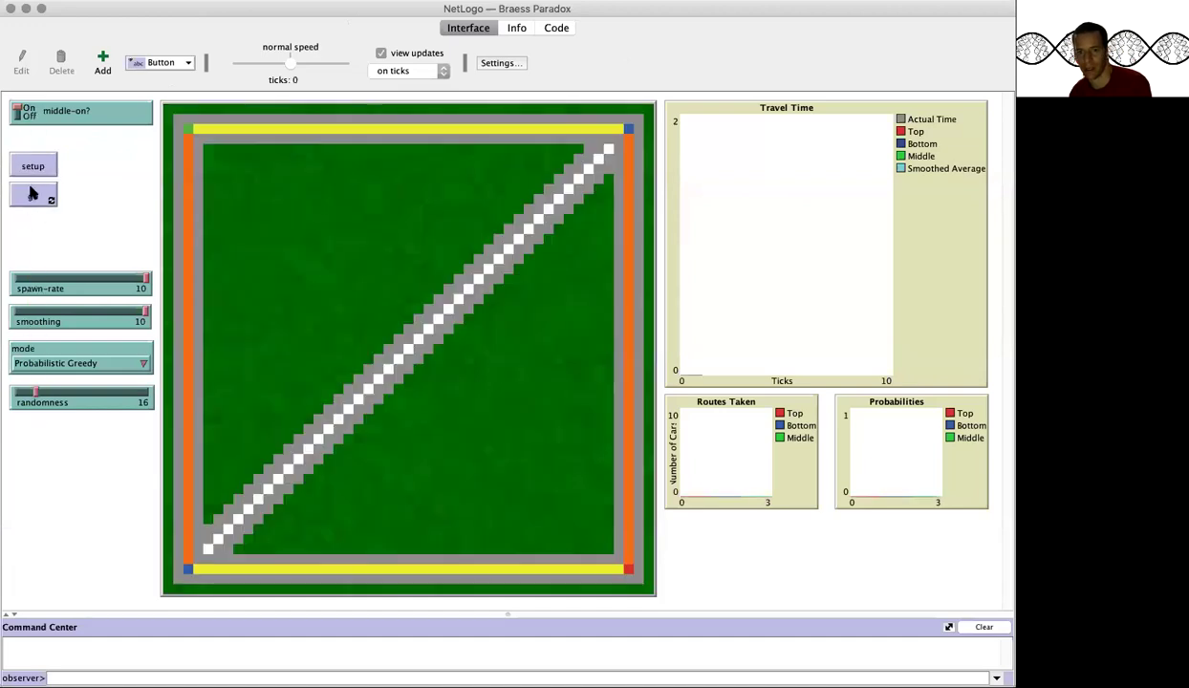
left_click(45, 201)
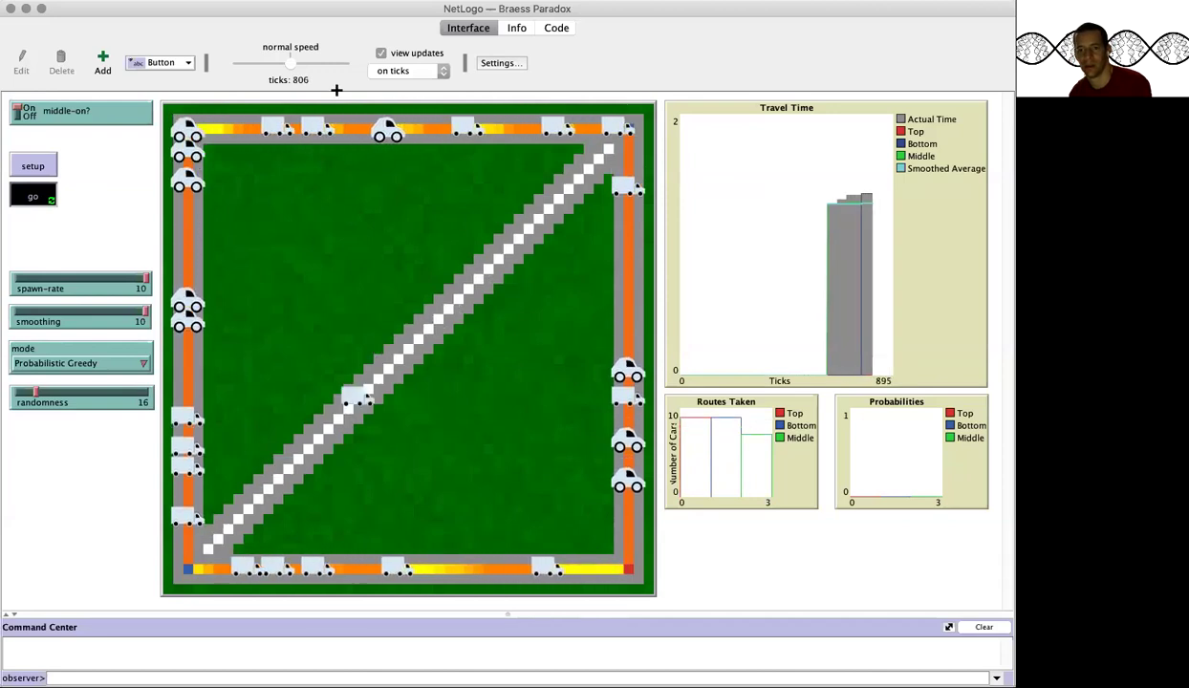
left_click_drag(288, 61, 331, 65)
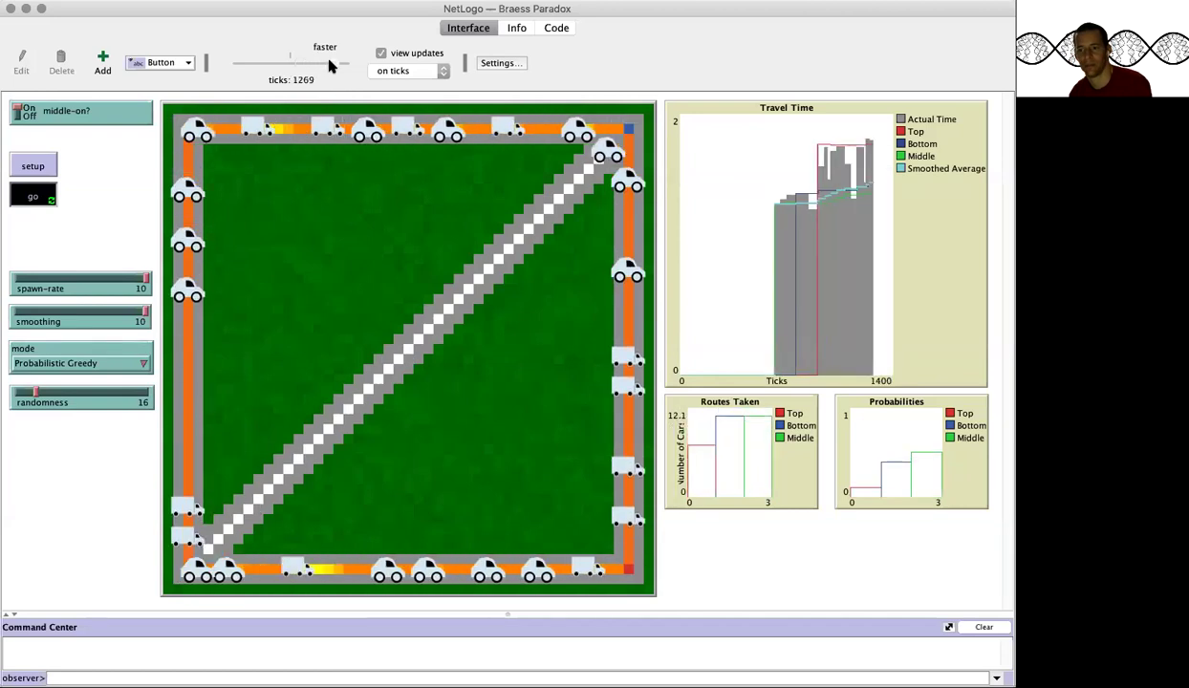